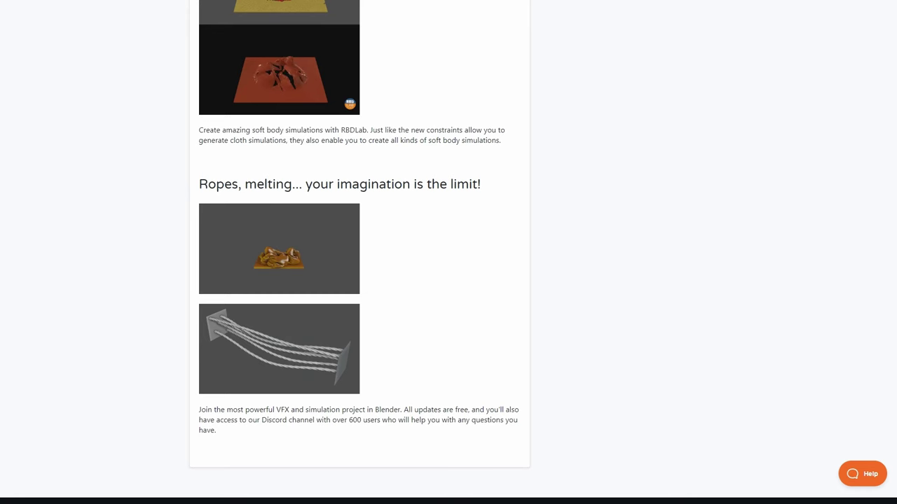
# Step: Skim the RBDLab product page and the Kaboom add-on page on Blender Market
pyautogui.scroll(-2, 449, 281)
pyautogui.scroll(15, 449, 281)
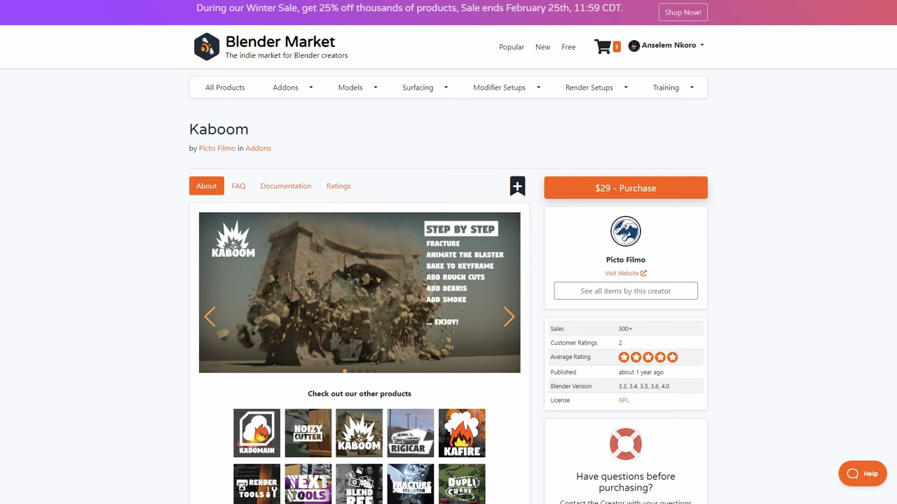
pyautogui.scroll(-8, 448, 281)
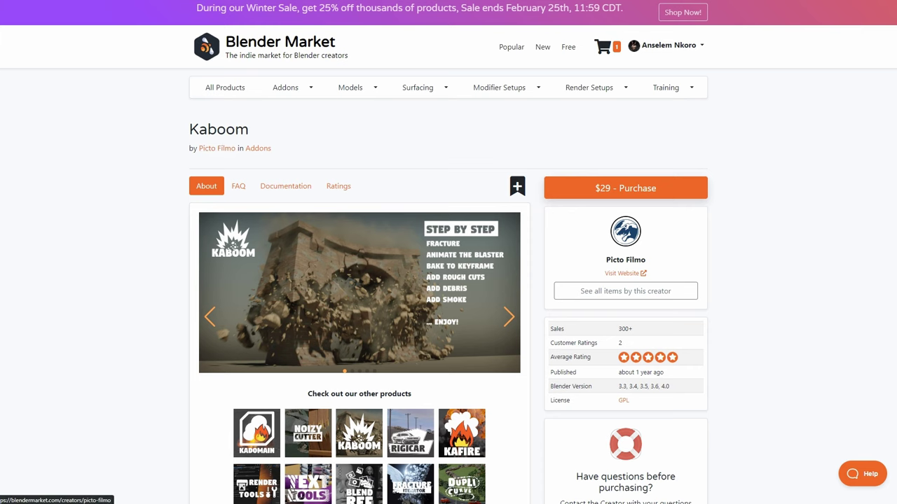
# Step: Open the Picto Filmo creator page from the Kaboom listing and look through its products
pyautogui.click(216, 148)
pyautogui.scroll(-5, 382, 266)
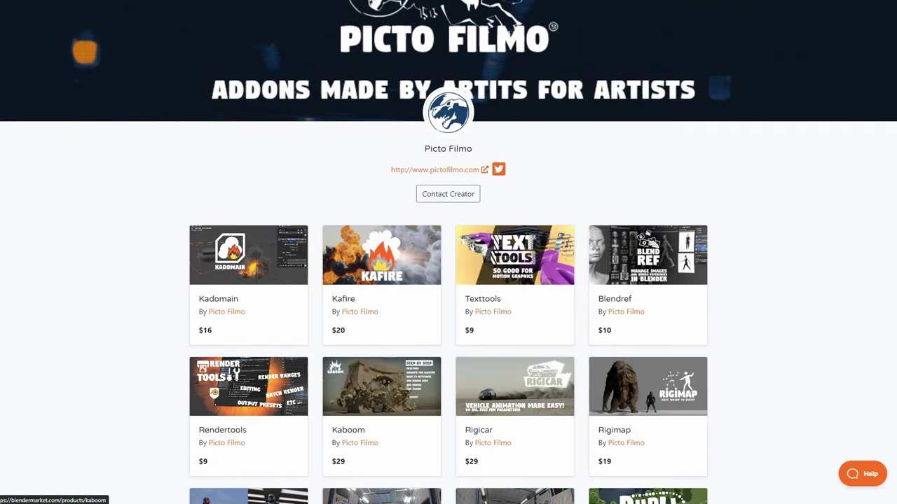
pyautogui.scroll(1, 448, 252)
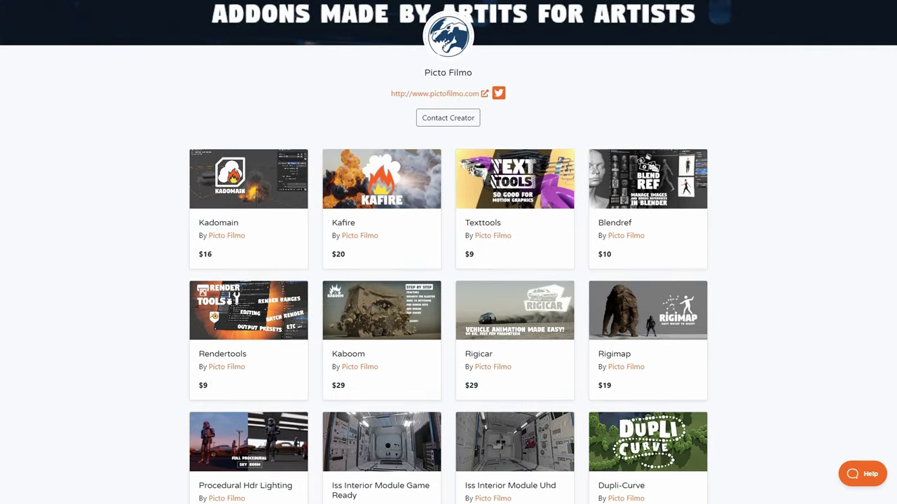
pyautogui.scroll(-5, 226, 275)
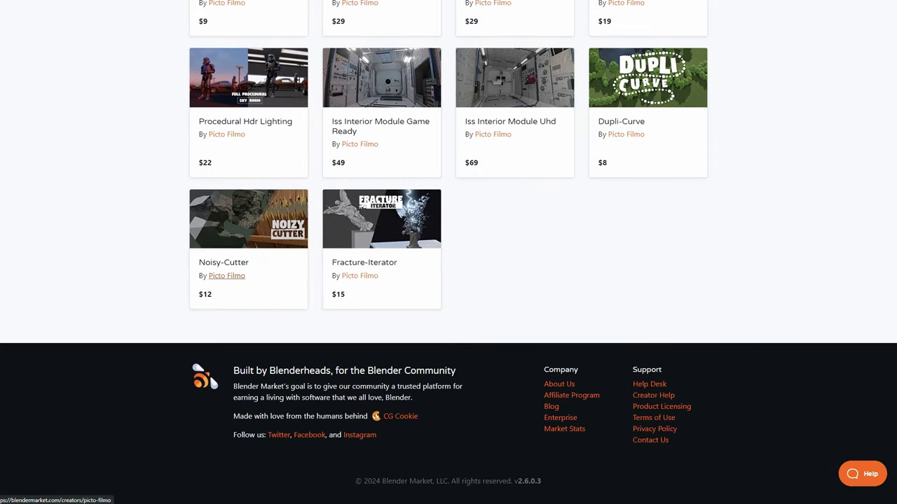
pyautogui.scroll(1, 227, 276)
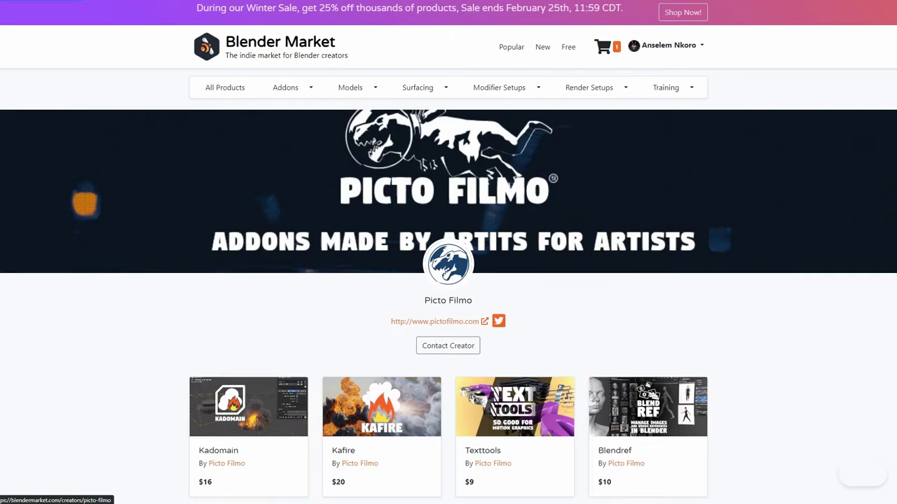
pyautogui.scroll(-6, 249, 210)
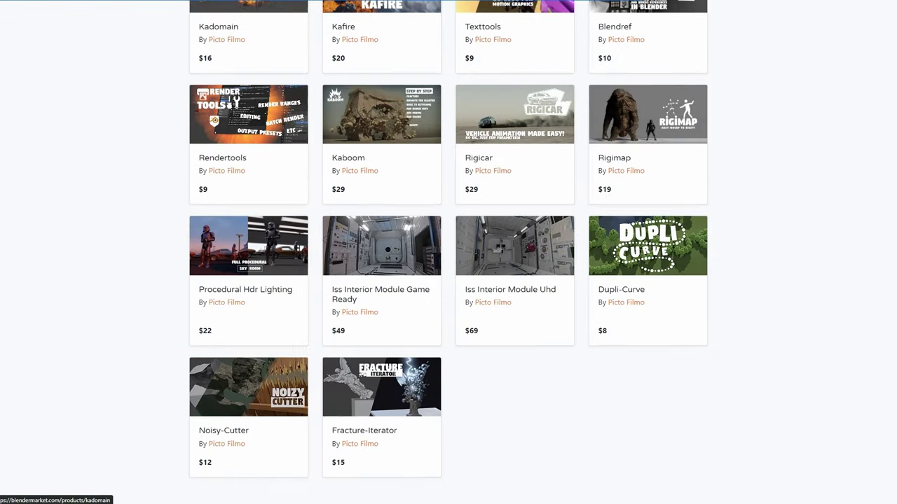
pyautogui.scroll(1, 249, 210)
pyautogui.scroll(-1, 249, 211)
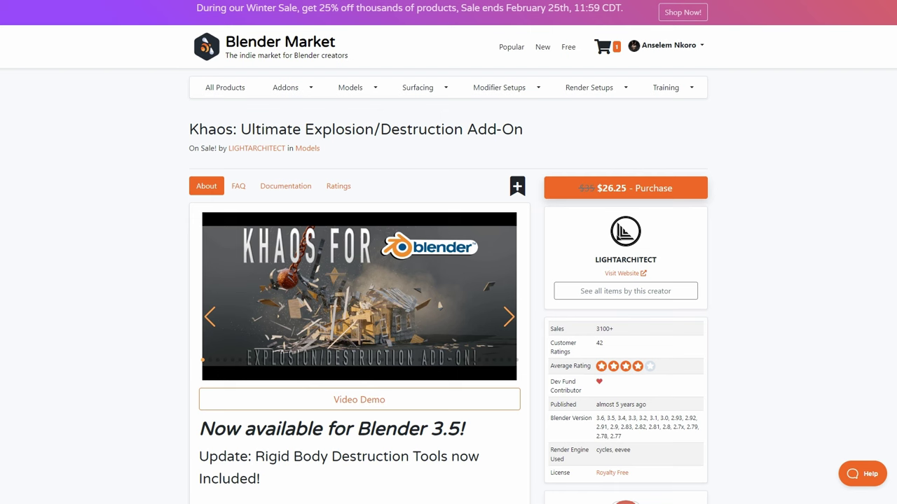
# Step: Read the introduction of the Khaos: Ultimate Explosion/Destruction Add-On page
pyautogui.scroll(-1, 449, 280)
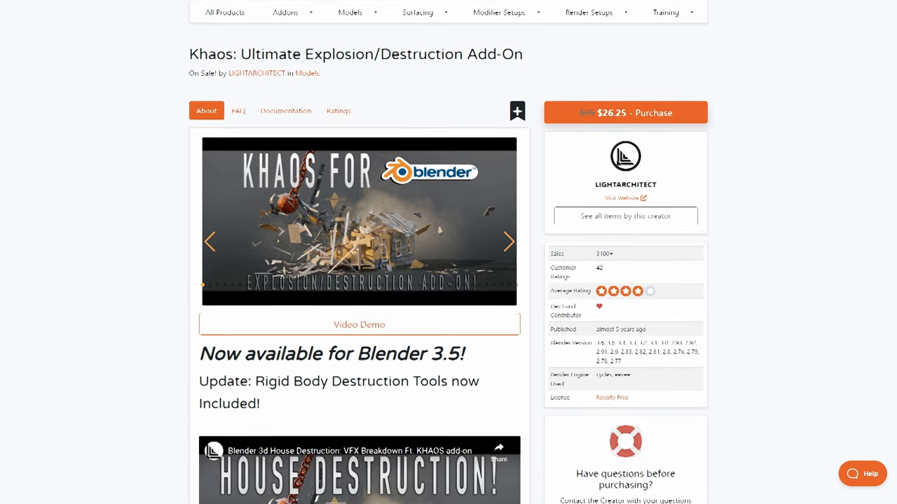
pyautogui.scroll(-3, 448, 280)
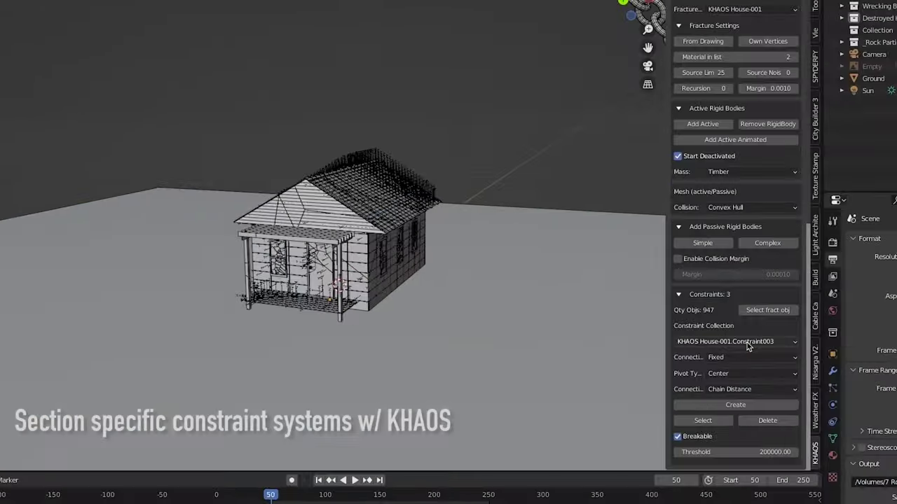
# Step: In Blender, open the house's KHAOS constraint collection choices and add rock particle debris to the destroyed house
pyautogui.click(748, 343)
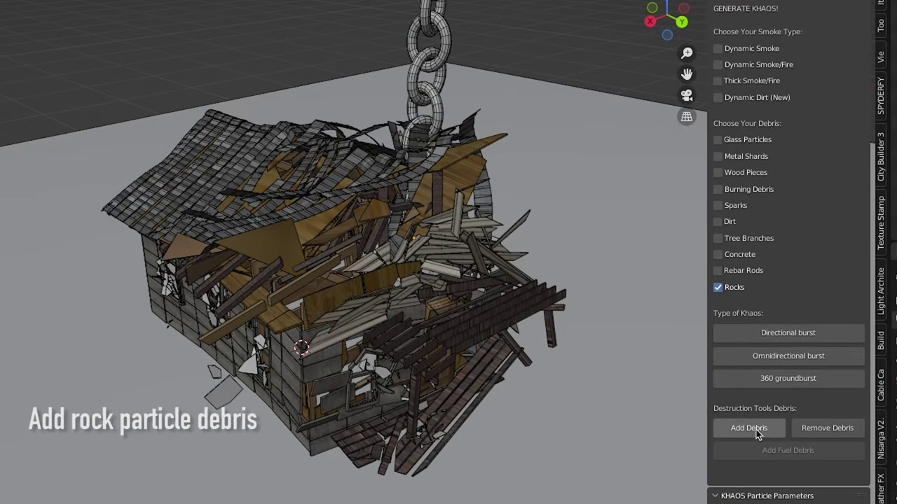
pyautogui.click(756, 429)
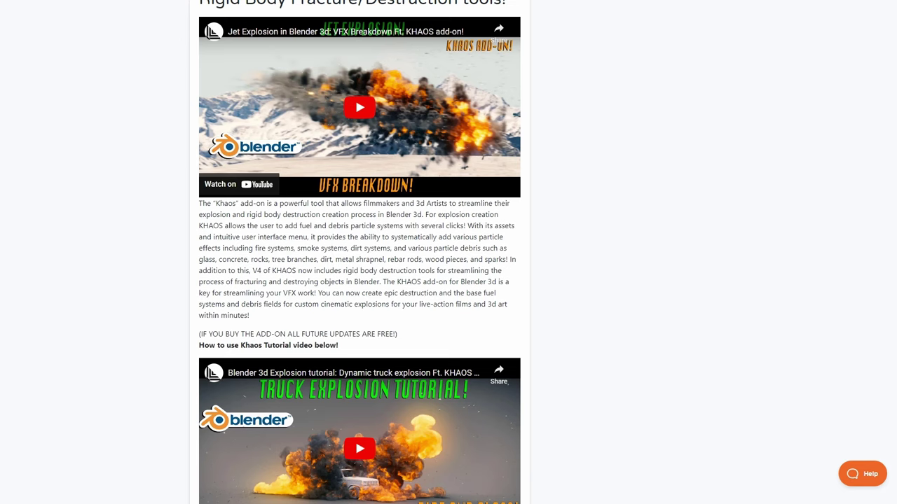
# Step: Back on Blender Market, examine the rest of the Khaos page and LIGHTARCHITECT's product listing
pyautogui.scroll(-3, 360, 252)
pyautogui.scroll(6, 361, 252)
pyautogui.scroll(9, 361, 252)
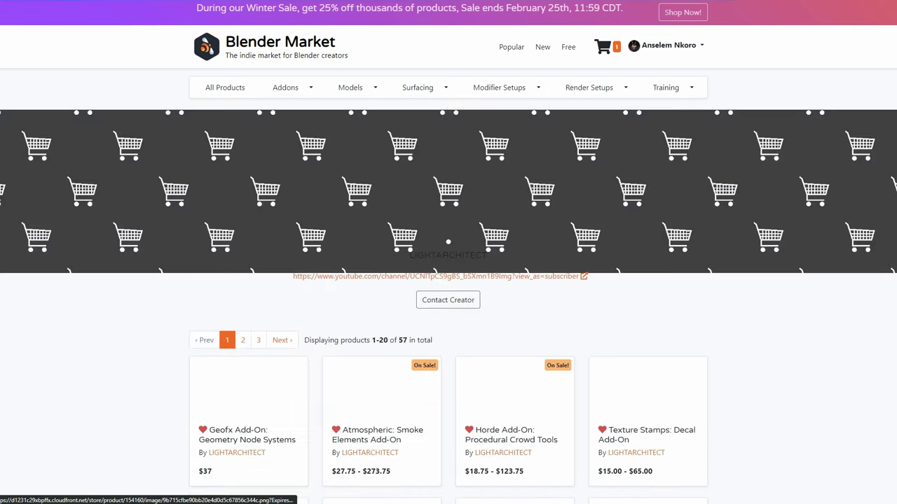
pyautogui.scroll(-4, 448, 280)
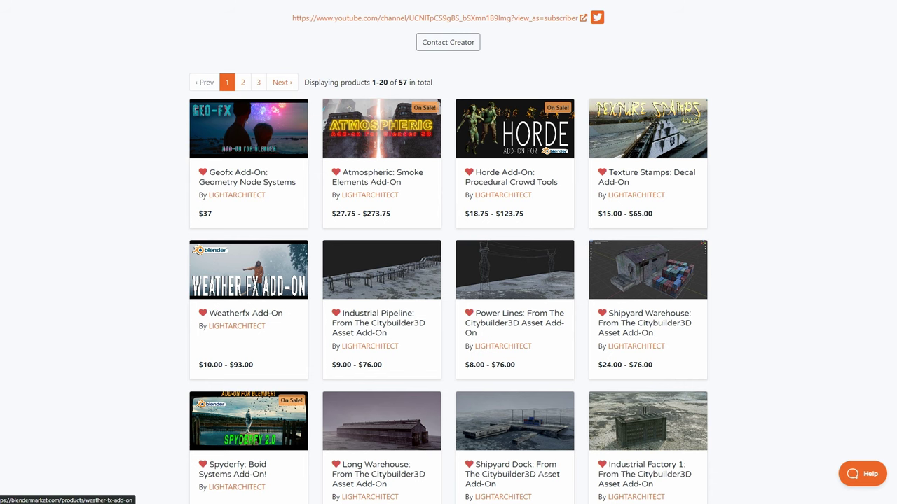
pyautogui.scroll(-5, 449, 281)
pyautogui.scroll(7, 449, 280)
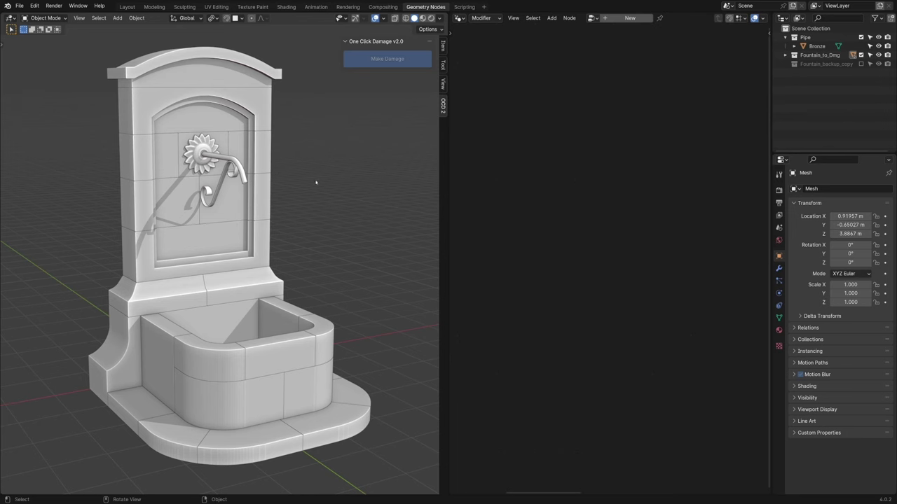
# Step: In Blender, isolate a fountain stone block, generate damage on it with One Click Damage, and leave the isolated view
pyautogui.click(170, 206)
pyautogui.click(360, 239)
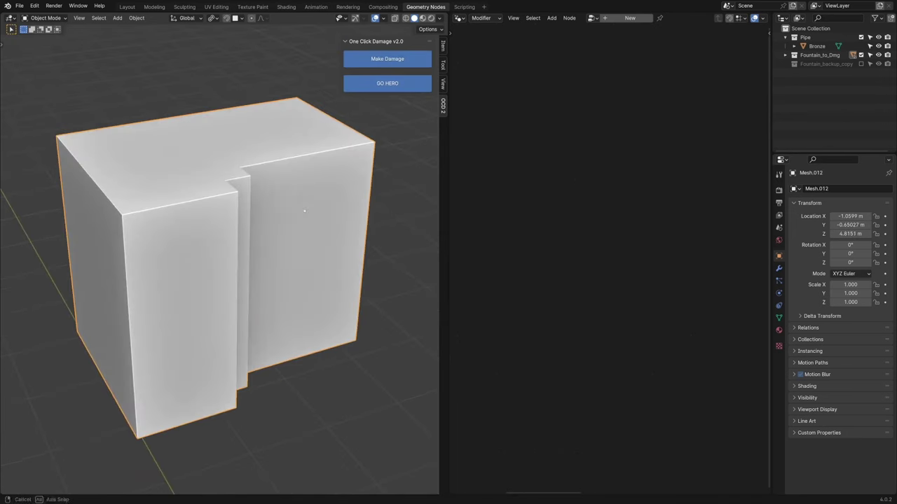
pyautogui.click(388, 58)
pyautogui.moveTo(295, 224); pyautogui.dragTo(400, 224, button='middle')
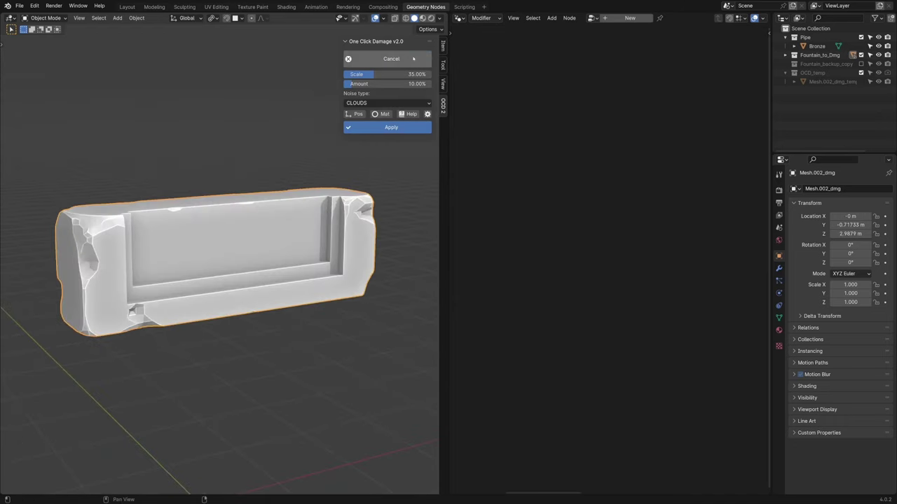
pyautogui.moveTo(329, 154); pyautogui.dragTo(310, 204, button='middle')
pyautogui.press('/')
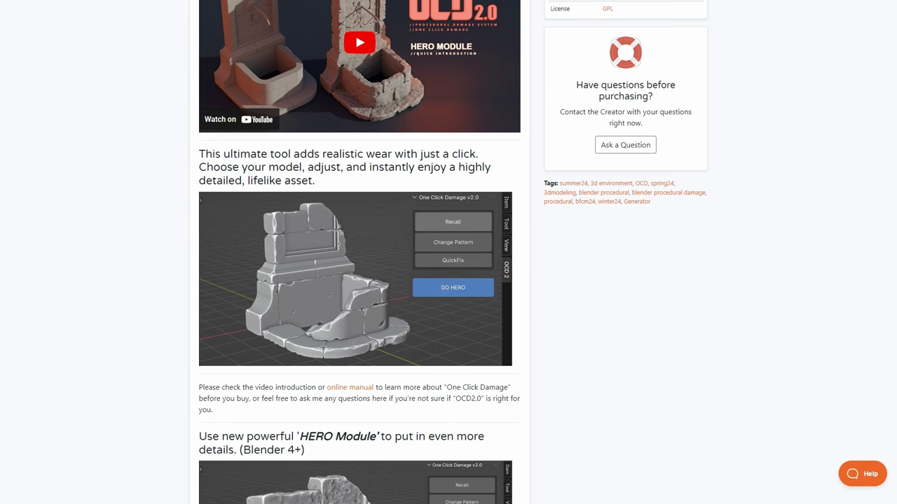
# Step: On Blender Market, read the One Click Damage 2.0 page's sections on instant wear and the HERO Module
pyautogui.scroll(-3, 448, 252)
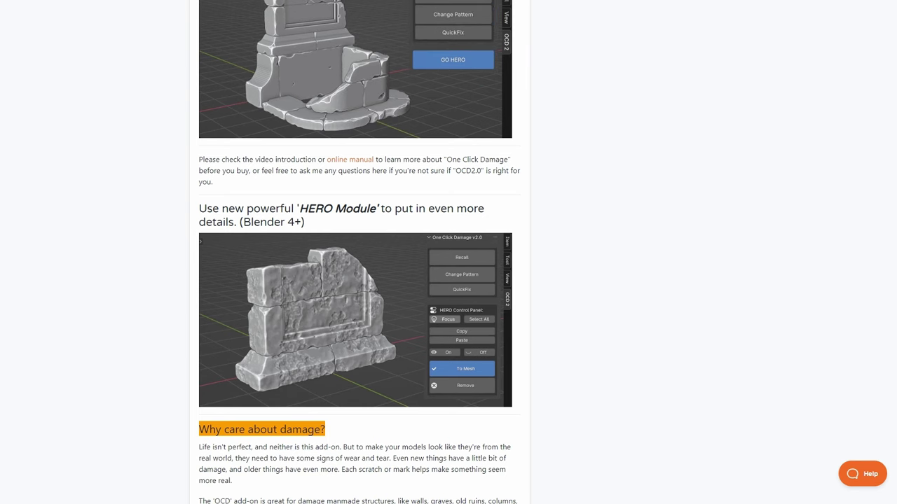
pyautogui.scroll(-4, 360, 252)
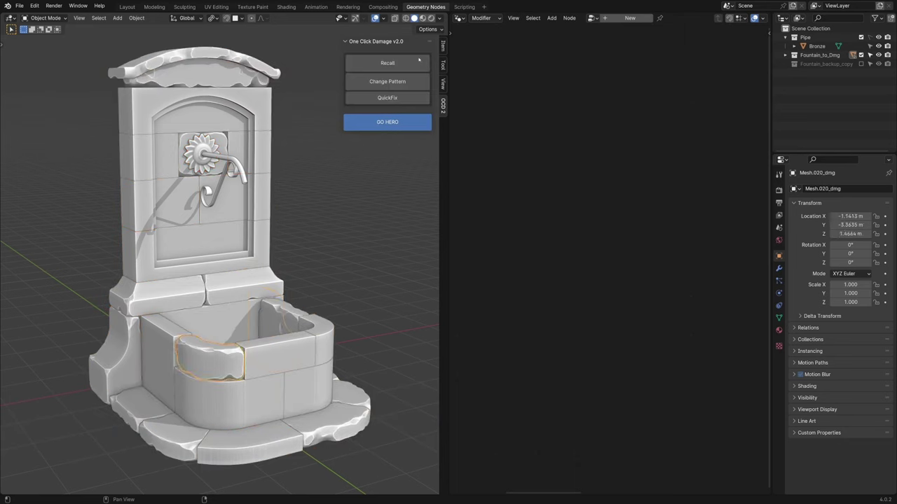
# Step: In Blender, continue damaging the fountain blocks and change the damage pattern of the selected back wall block
pyautogui.click(419, 62)
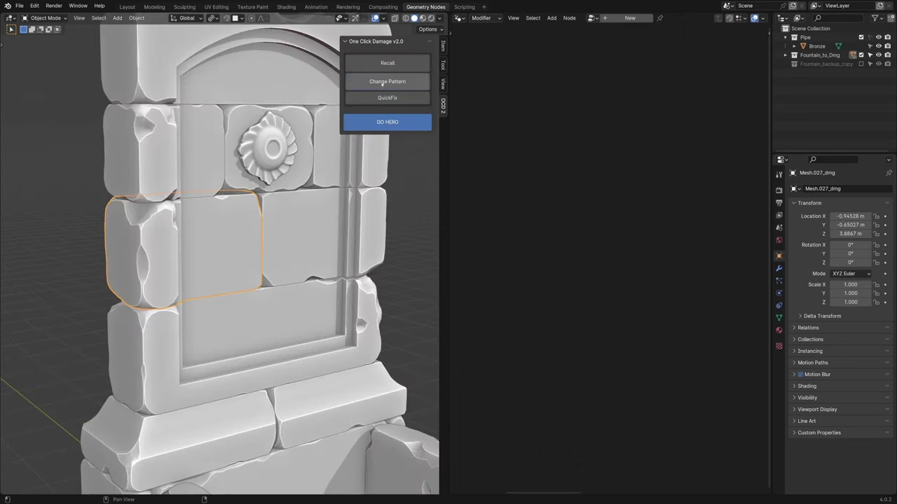
pyautogui.click(383, 83)
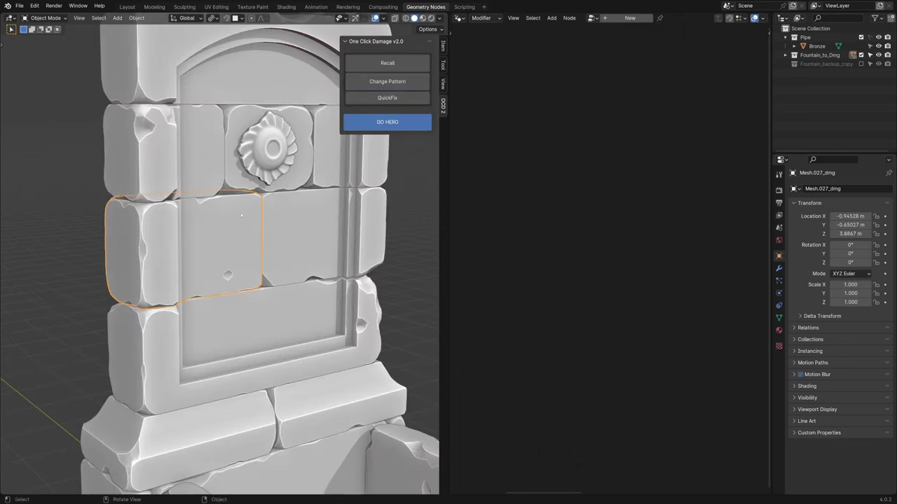
pyautogui.scroll(-5, 241, 216)
pyautogui.moveTo(241, 216); pyautogui.dragTo(267, 251, button='middle')
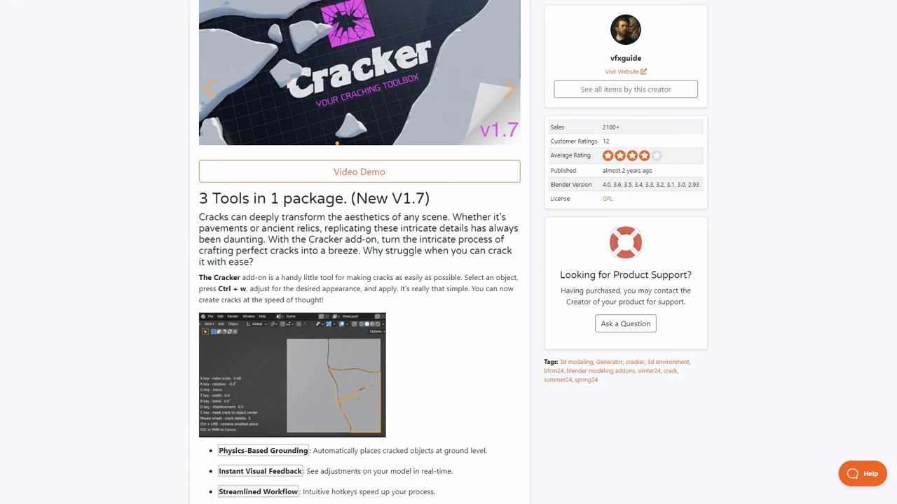
# Step: On Blender Market, examine the Cracker add-on page's feature list and crack adjustment demos
pyautogui.scroll(2, 448, 252)
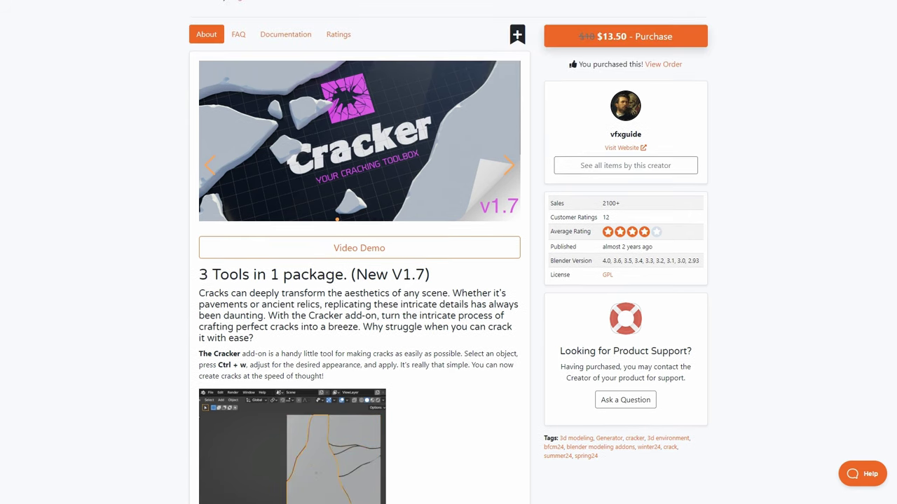
pyautogui.scroll(-10, 448, 253)
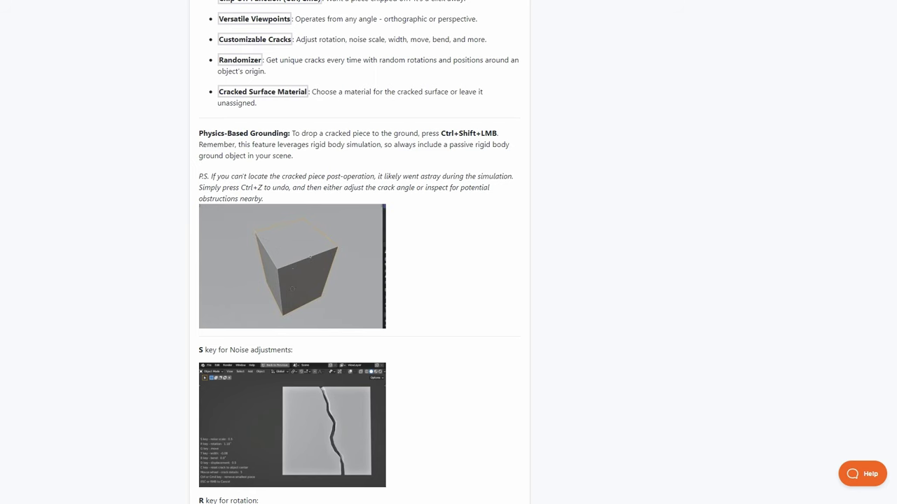
pyautogui.scroll(-5, 357, 253)
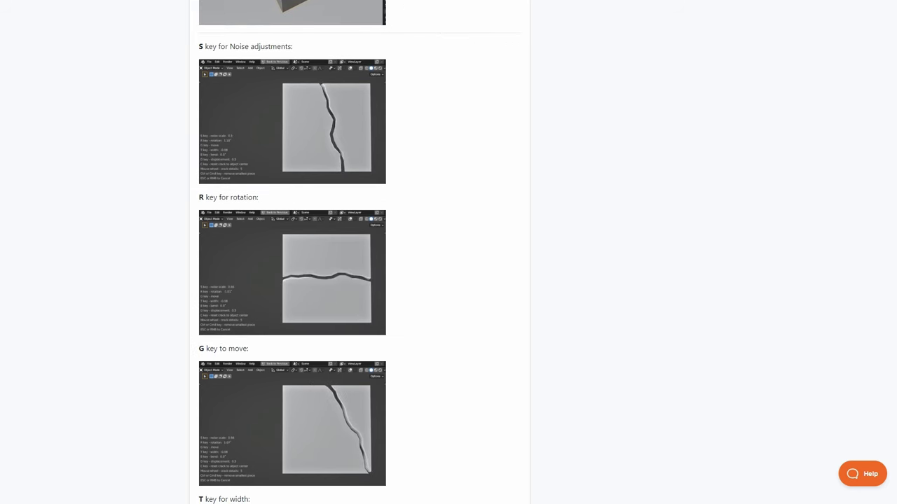
pyautogui.scroll(-10, 357, 252)
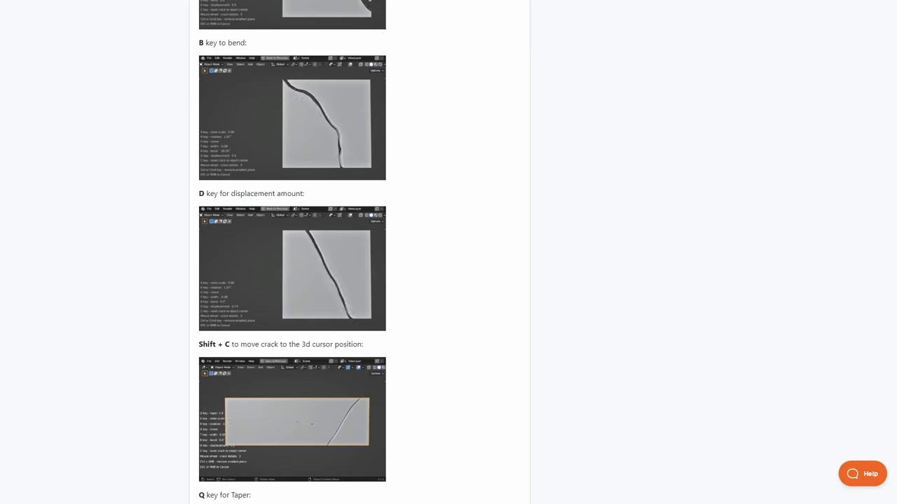
pyautogui.scroll(12, 292, 252)
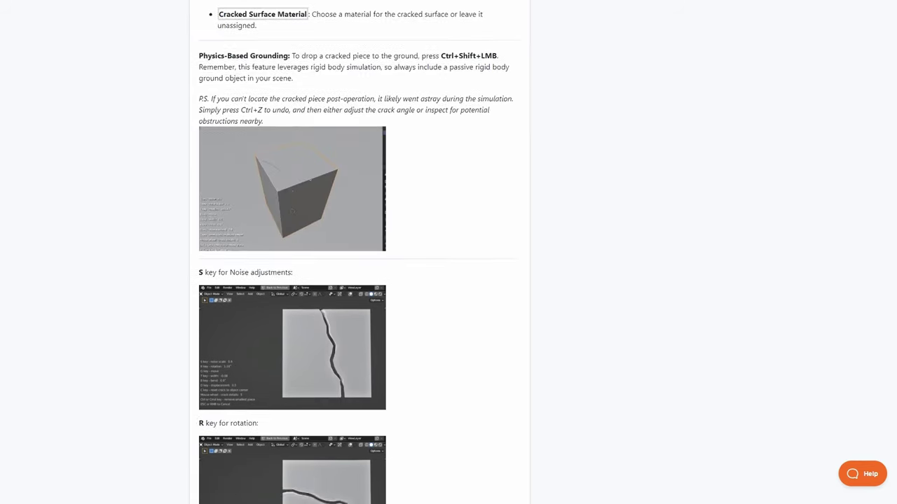
pyautogui.scroll(15, 293, 252)
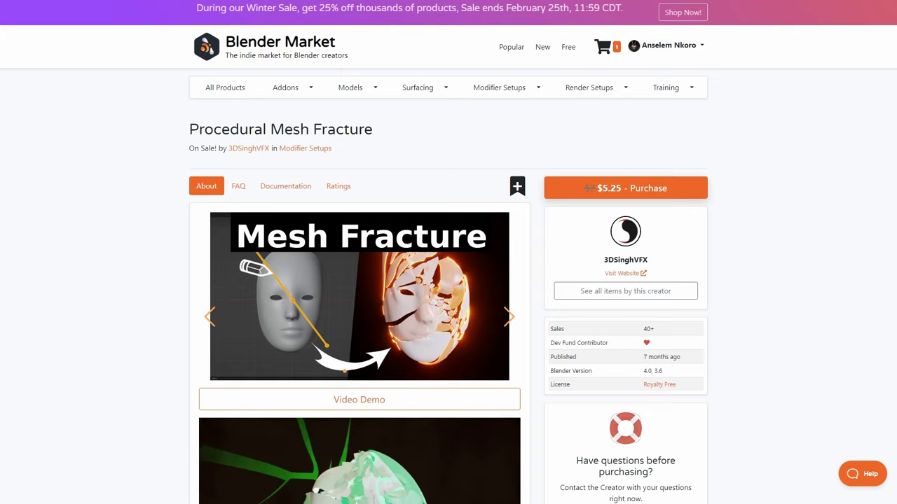
# Step: After viewing the Procedural Mesh Fracture page, paint a diagonal weight stroke across the face mask in Blender
pyautogui.scroll(-3, 449, 280)
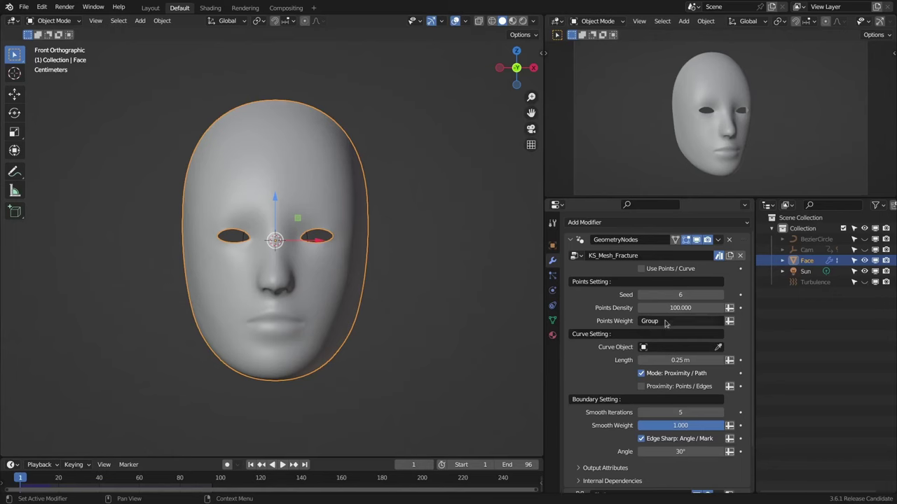
pyautogui.click(49, 20)
pyautogui.click(56, 75)
pyautogui.moveTo(203, 137); pyautogui.dragTo(340, 302)
pyautogui.hotkey('ctrl', 'Tab')
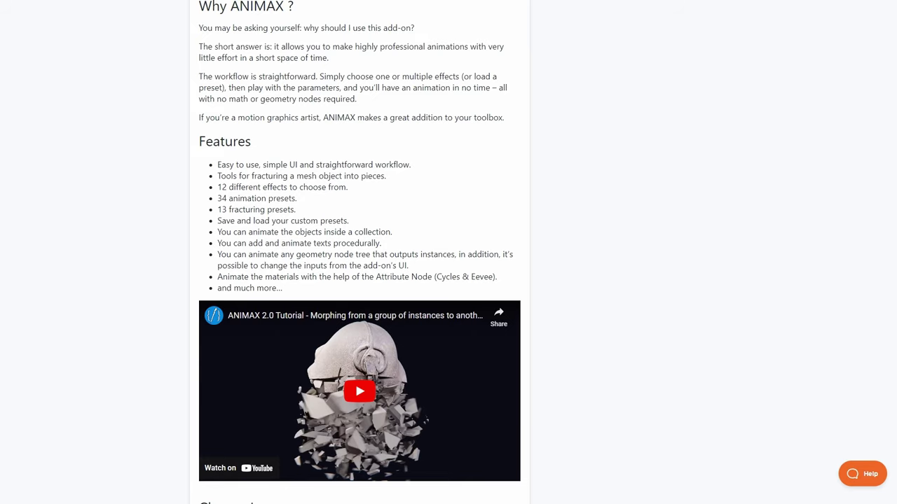
# Step: On Blender Market, read the ANIMAX page's feature list, tutorial section and change log
pyautogui.scroll(-13, 359, 253)
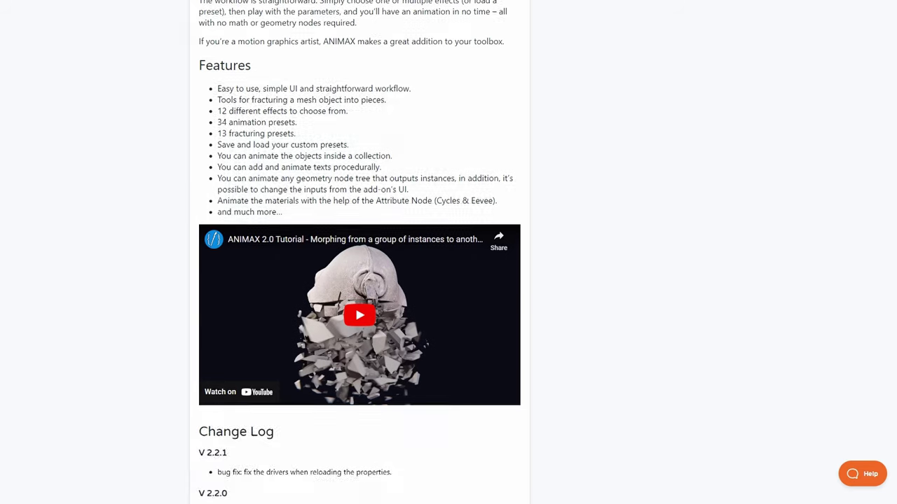
pyautogui.scroll(20, 359, 252)
pyautogui.scroll(-15, 360, 252)
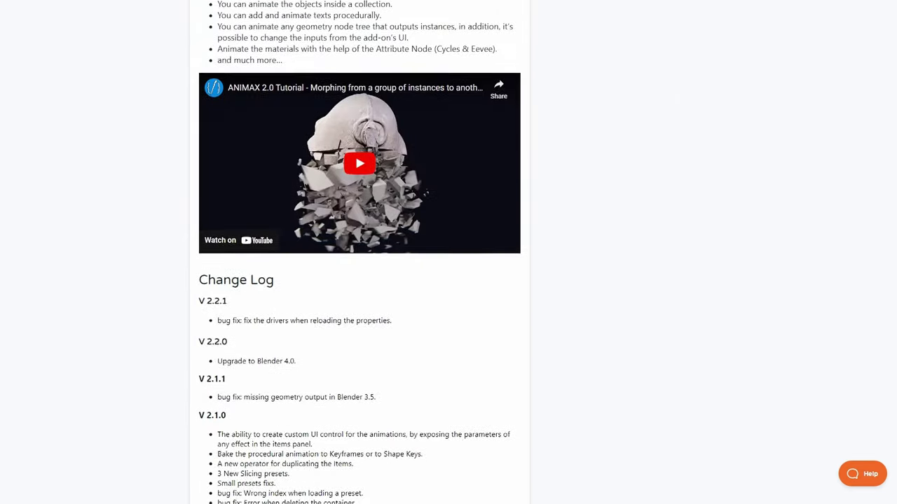
pyautogui.scroll(12, 359, 252)
pyautogui.scroll(2, 360, 253)
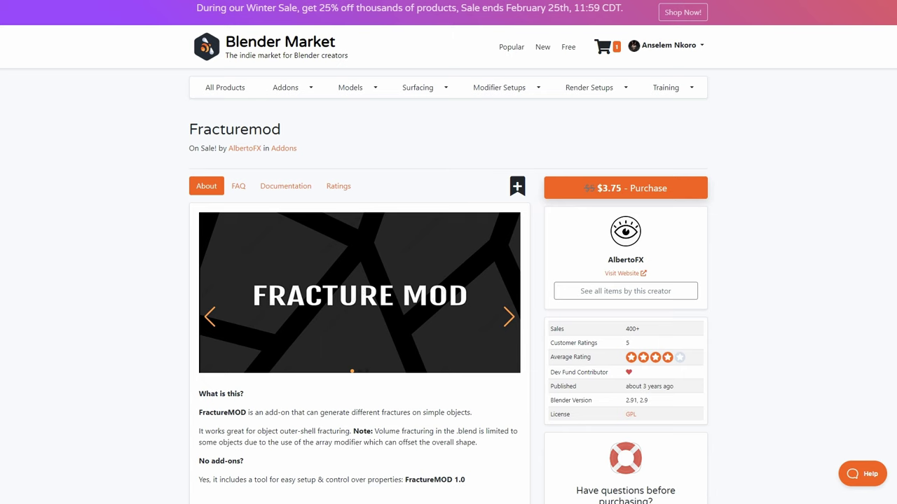
# Step: Review the Fracturemod page's description and demos, and return to the Procedural Mesh Fracture listing
pyautogui.scroll(-2, 449, 281)
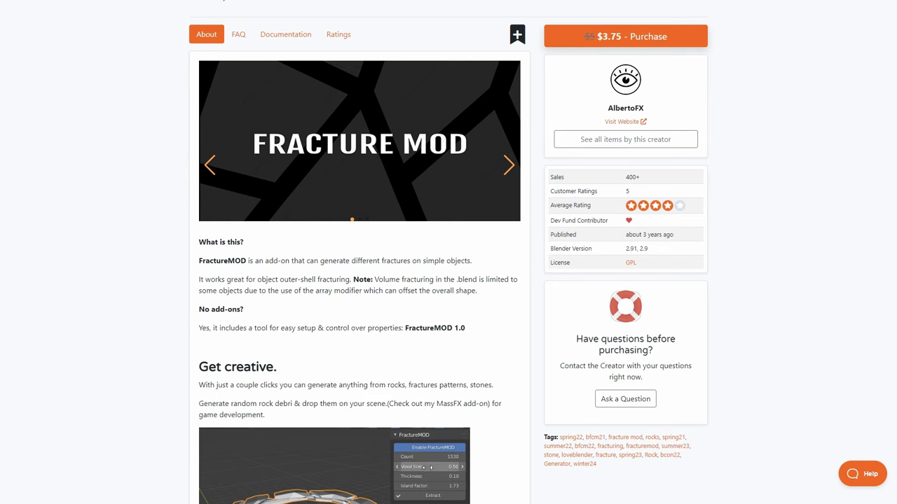
pyautogui.scroll(-3, 448, 280)
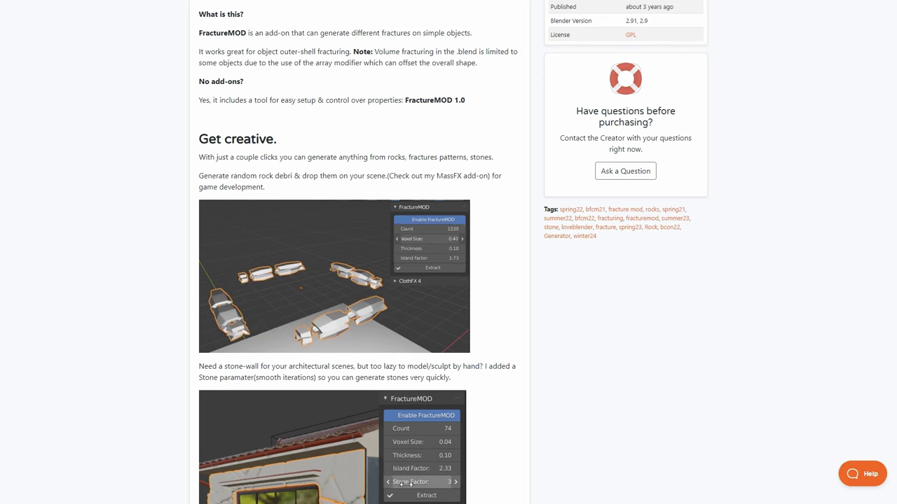
pyautogui.scroll(3, 358, 281)
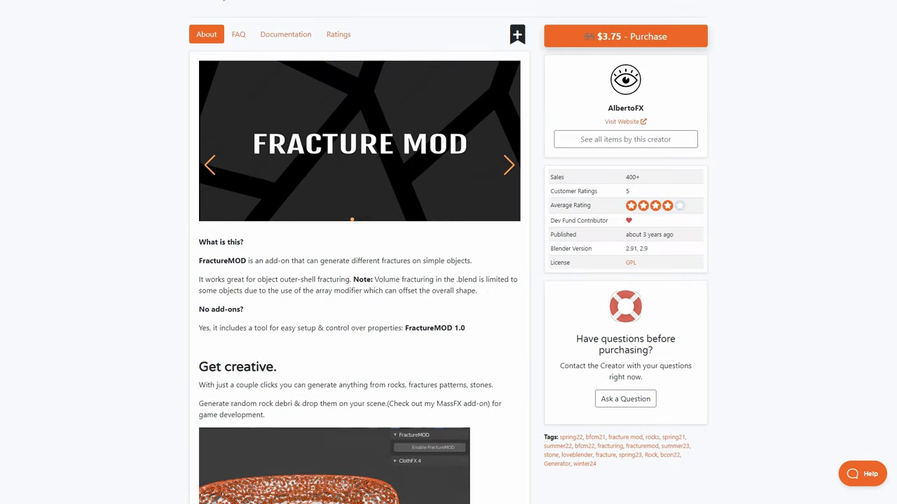
pyautogui.scroll(2, 359, 280)
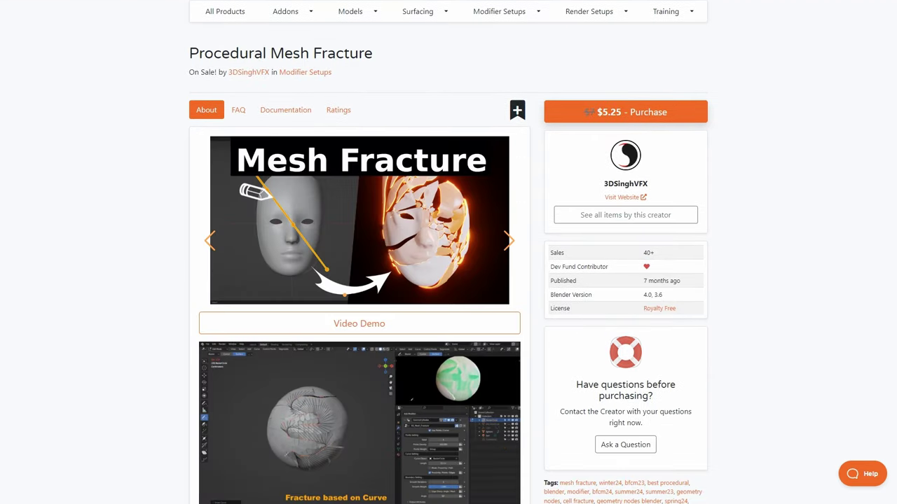
pyautogui.scroll(1, 448, 281)
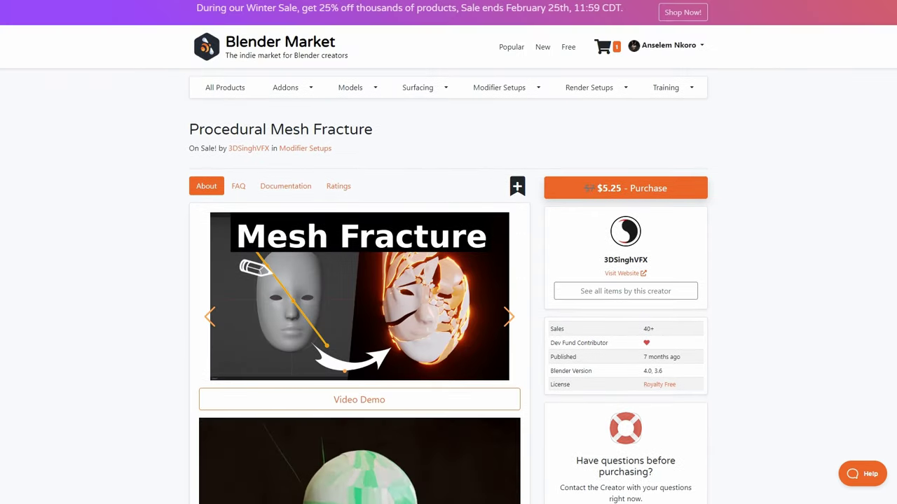